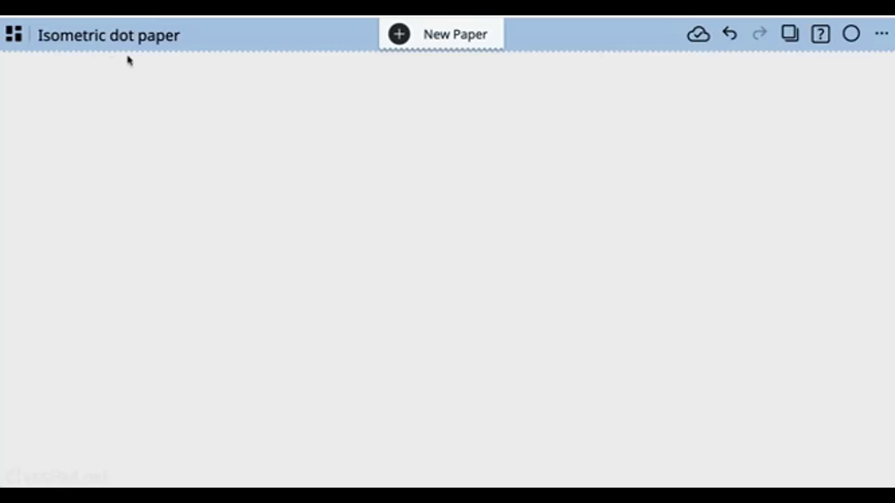
# Add a geometry note to the empty paper and move it closer to the paper's upper edge.
pyautogui.click(364, 153)
pyautogui.click(426, 149)
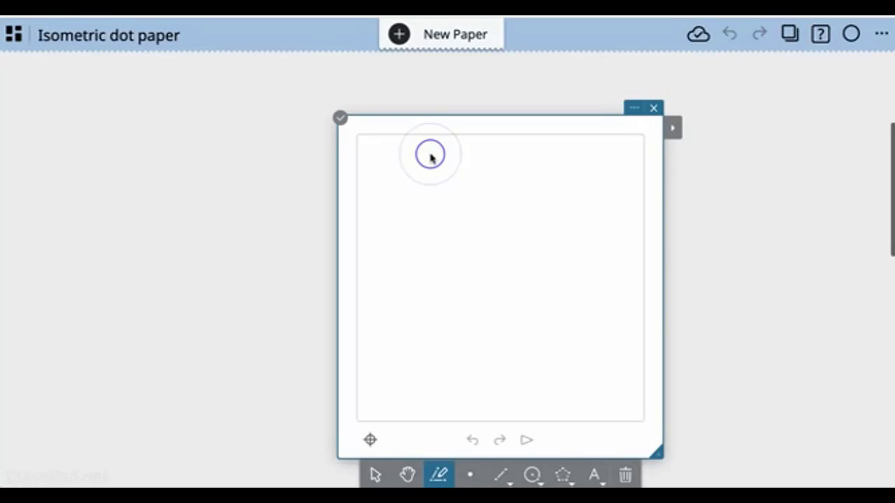
pyautogui.moveTo(404, 126); pyautogui.dragTo(290, 95)
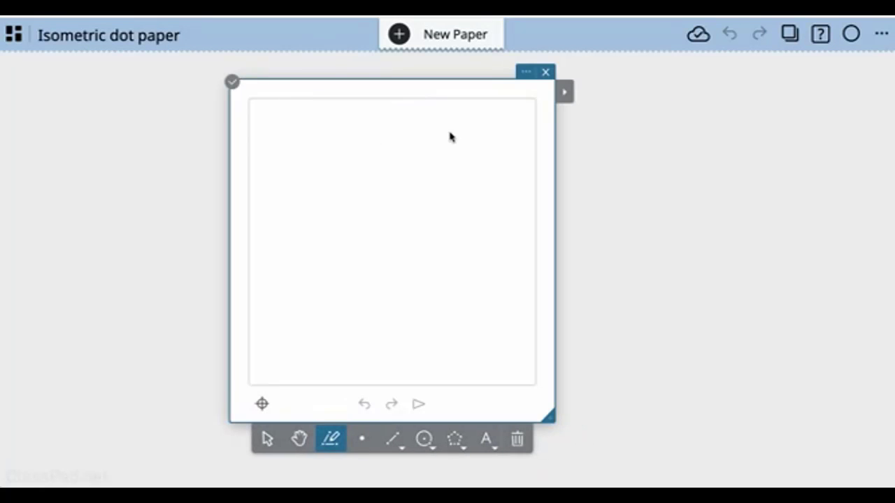
# Configure the geometry note with a visible isometric grid, Fixed snap and automatic labeling off.
pyautogui.click(521, 74)
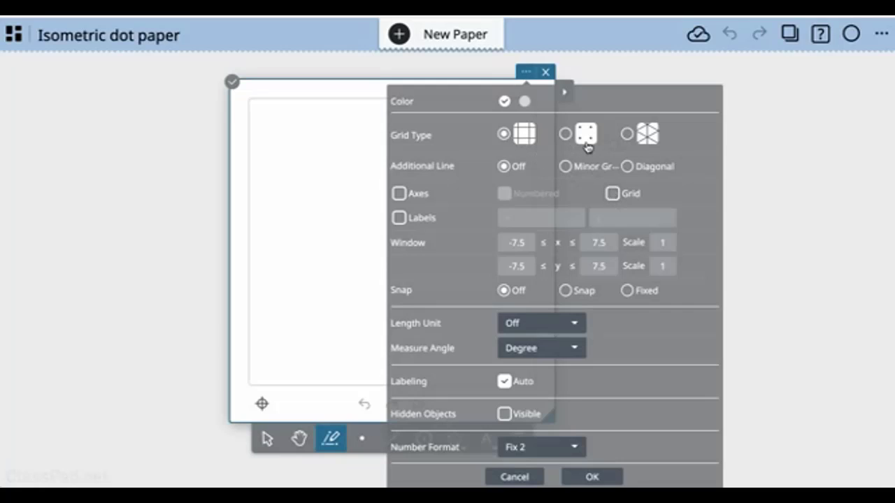
pyautogui.click(633, 137)
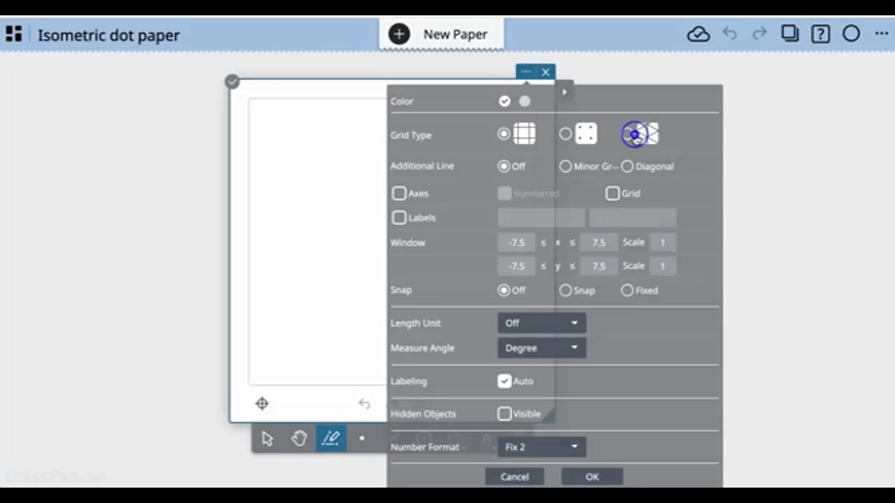
pyautogui.click(613, 194)
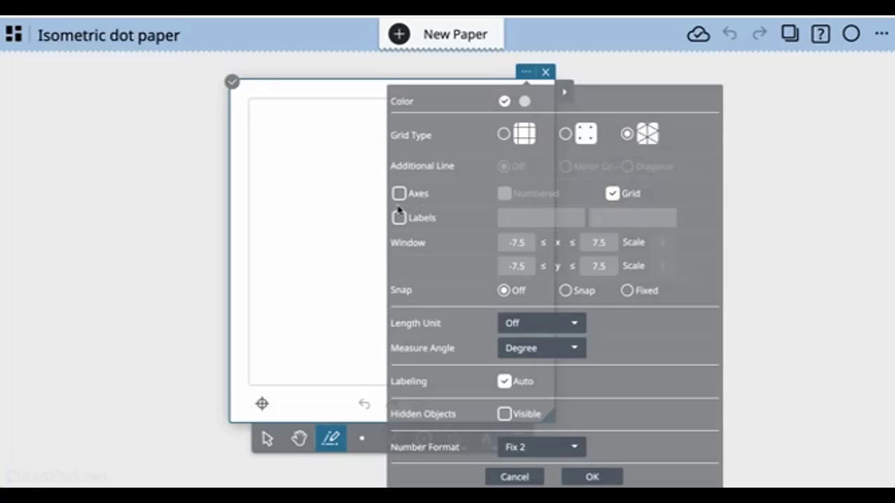
pyautogui.scroll(-1, 641, 284)
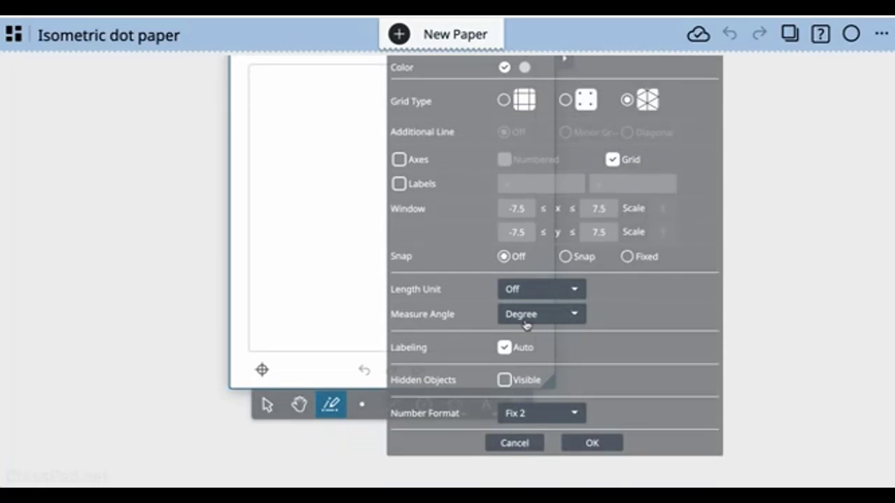
pyautogui.click(506, 348)
pyautogui.click(566, 257)
pyautogui.click(626, 257)
pyautogui.click(592, 443)
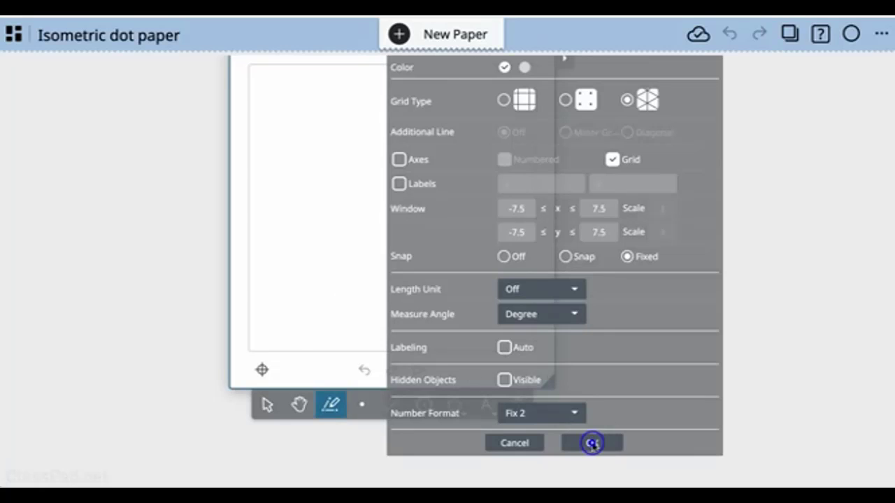
# Enlarge the geometry note and place a point on a grid intersection at the centre of the grid.
pyautogui.moveTo(549, 381); pyautogui.dragTo(704, 439)
pyautogui.scroll(1, 701, 437)
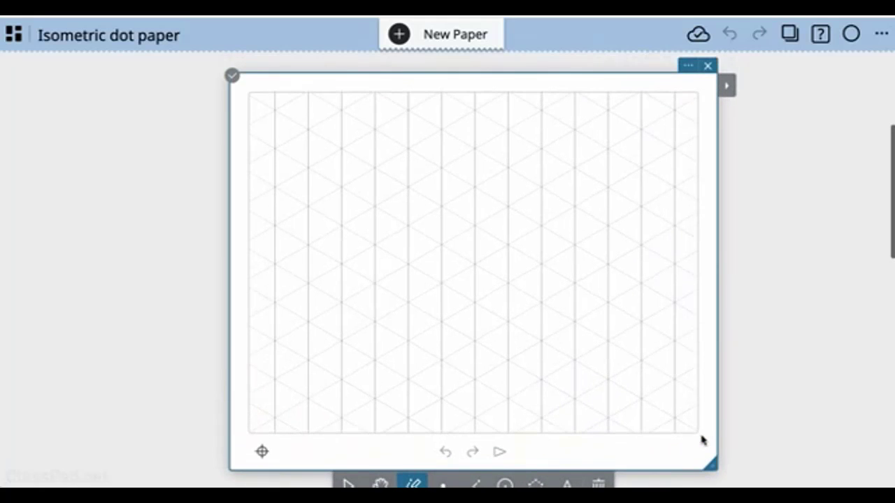
pyautogui.scroll(-1, 479, 265)
pyautogui.scroll(1, 479, 265)
pyautogui.click(479, 265)
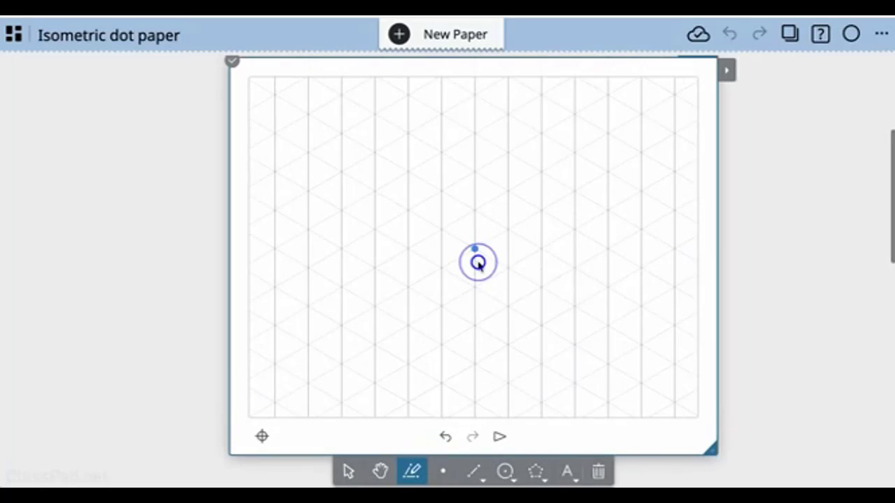
pyautogui.scroll(1, 479, 265)
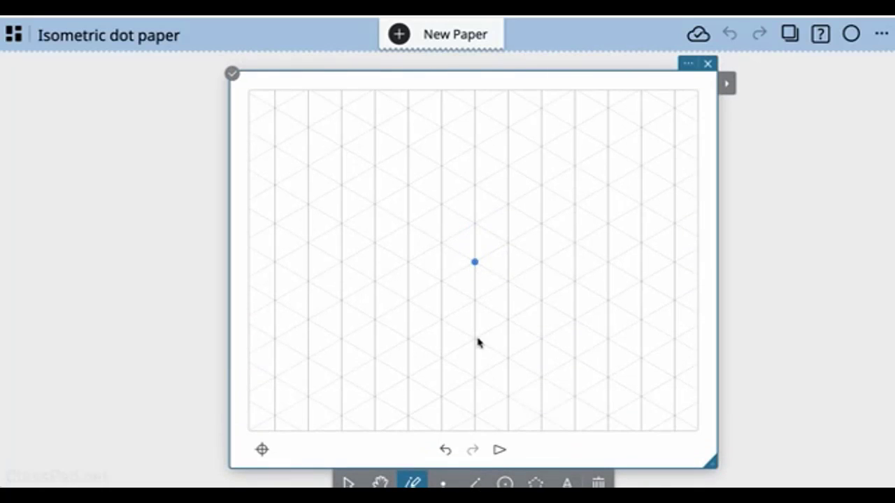
# Draw the prism's right face as a 2-by-2-unit rhombus of line segments, starting from the centre point.
pyautogui.scroll(-1, 478, 335)
pyautogui.click(473, 468)
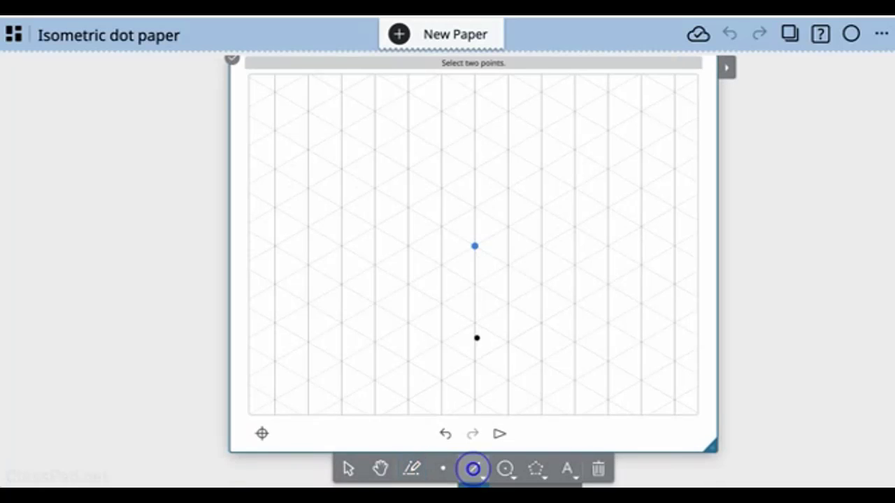
pyautogui.click(475, 246)
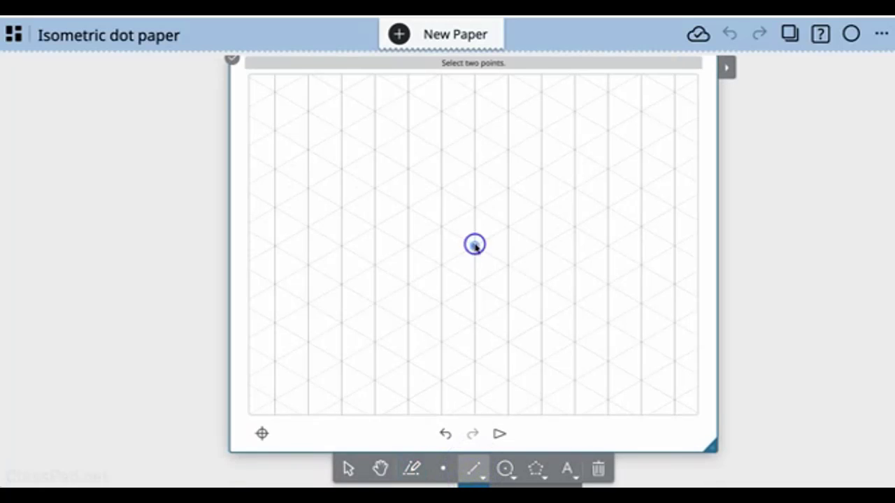
pyautogui.click(541, 210)
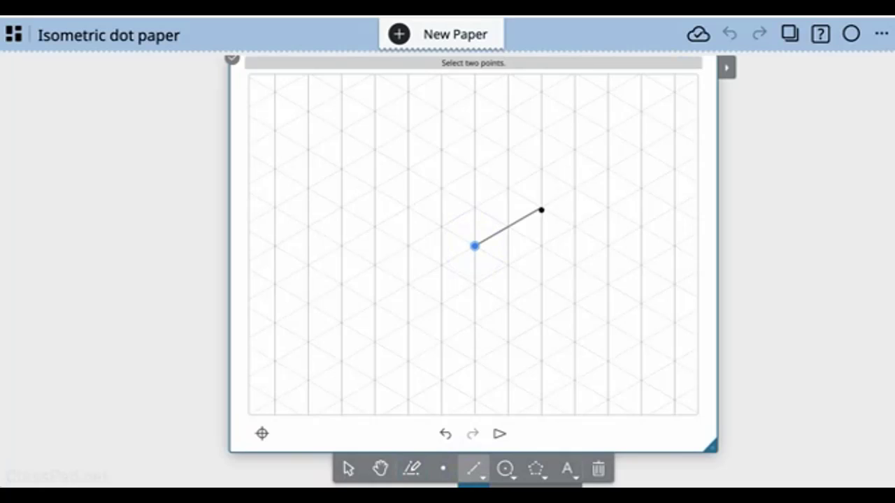
pyautogui.click(541, 210)
pyautogui.click(542, 209)
pyautogui.click(550, 133)
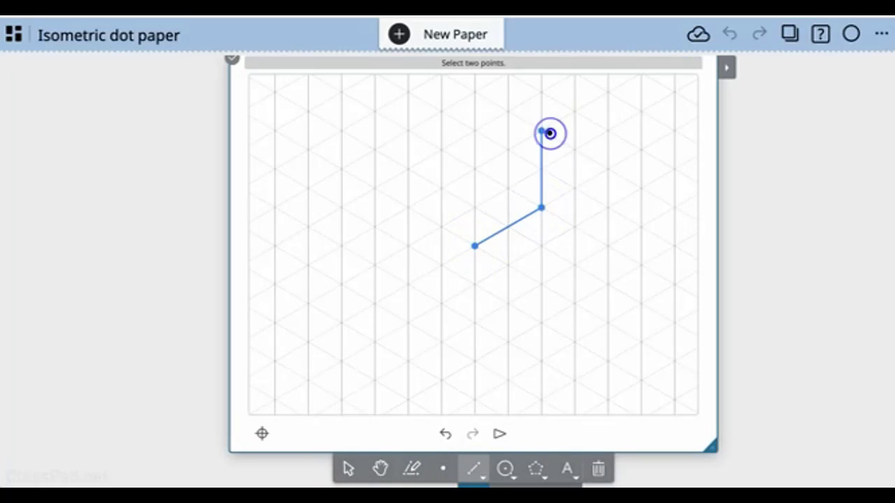
pyautogui.click(550, 133)
pyautogui.click(474, 168)
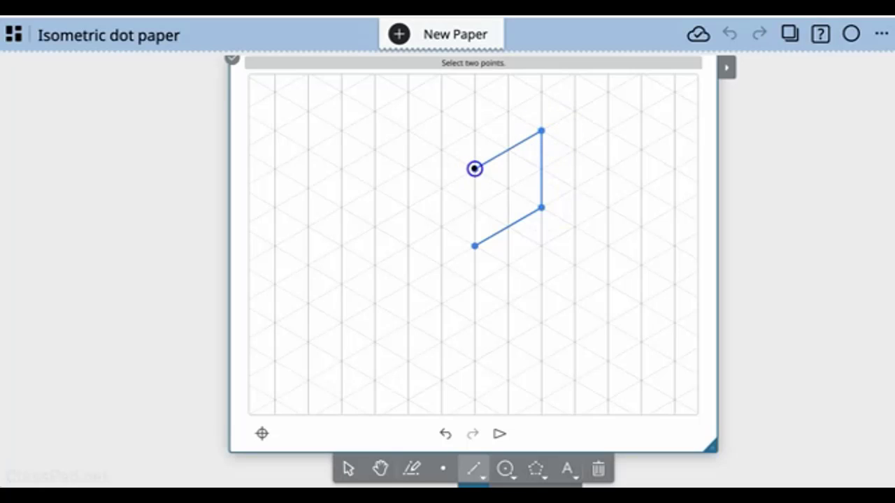
pyautogui.click(475, 168)
pyautogui.click(474, 245)
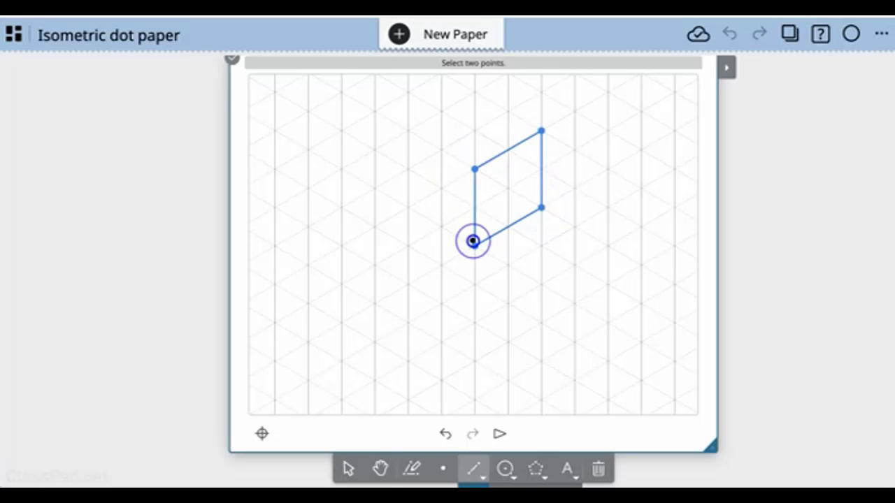
# Draw the prism's left face with line segments, 3 units long and 2 units high, sharing the front vertical edge.
pyautogui.click(475, 245)
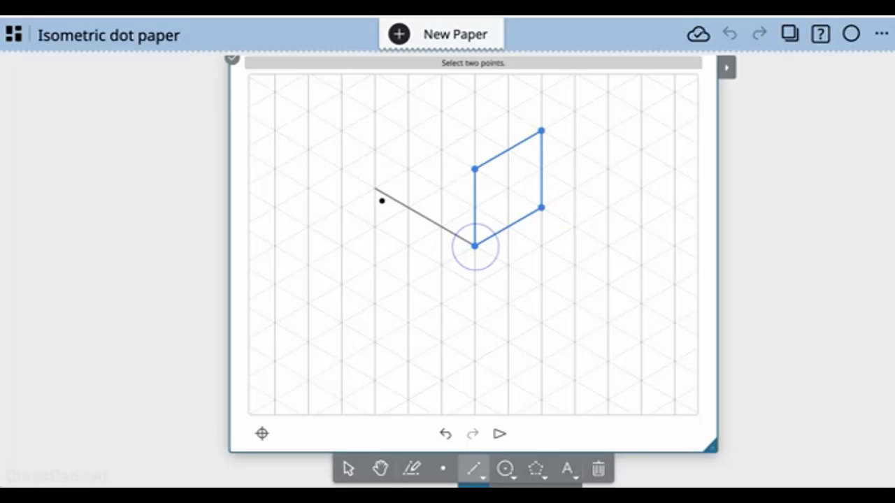
pyautogui.click(378, 195)
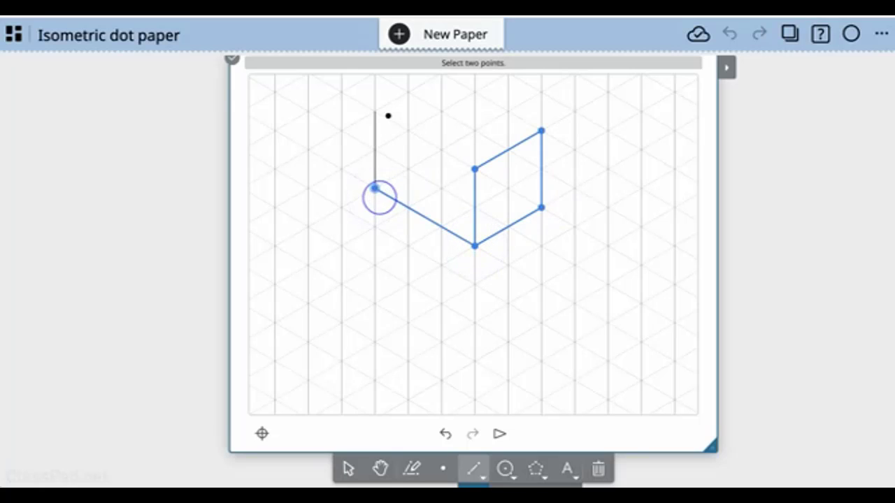
pyautogui.click(382, 112)
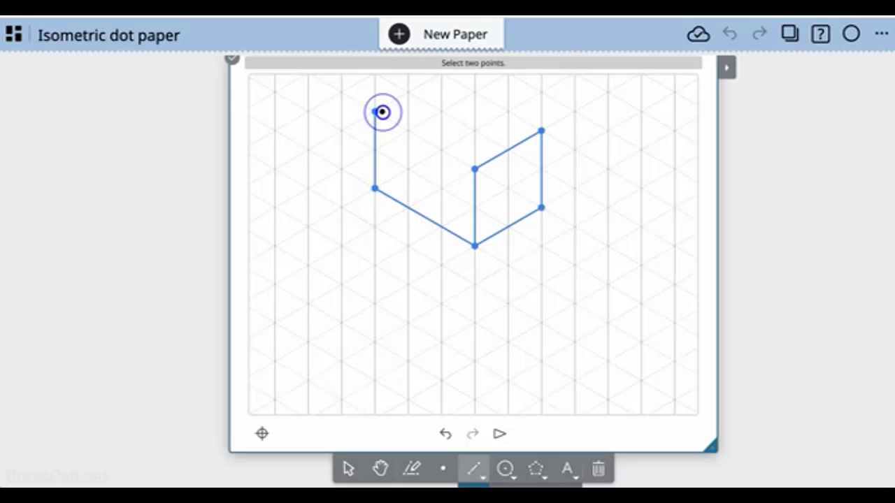
pyautogui.click(469, 163)
pyautogui.scroll(-2, 469, 163)
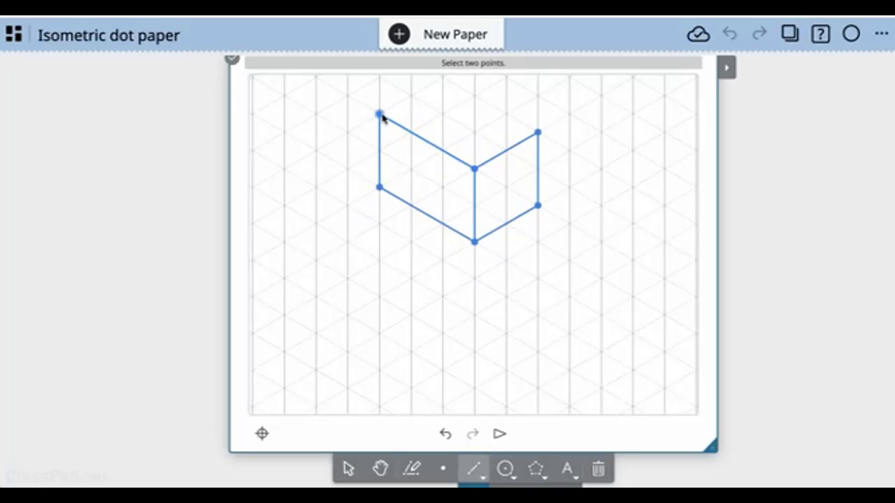
# Close the prism's top face with a 2-unit and a 3-unit back edge joining its left and right upper corners.
pyautogui.click(380, 114)
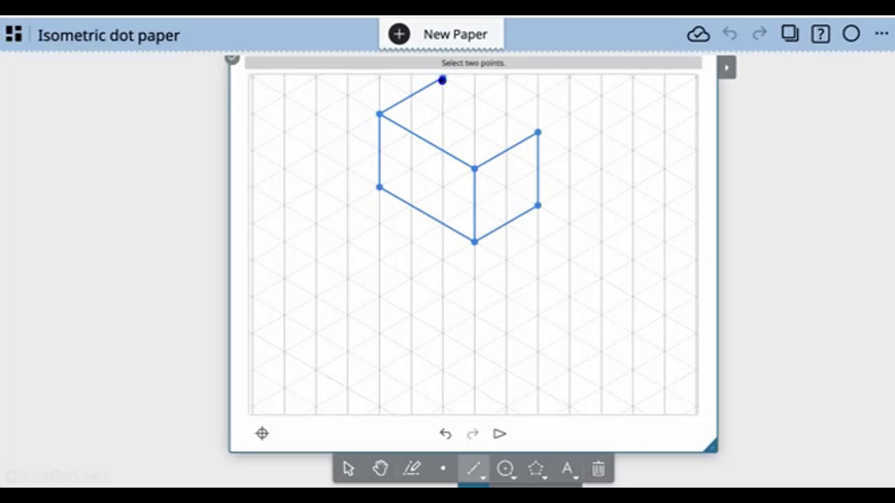
pyautogui.click(442, 80)
pyautogui.click(536, 133)
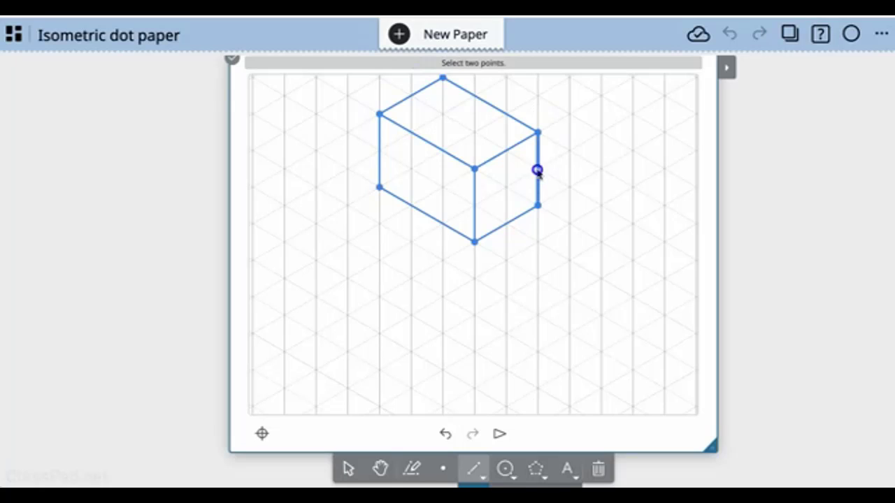
# Draw a 1-by-1-unit square in isometric view at the outer lower corner of the prism's right face.
pyautogui.click(537, 170)
pyautogui.click(505, 187)
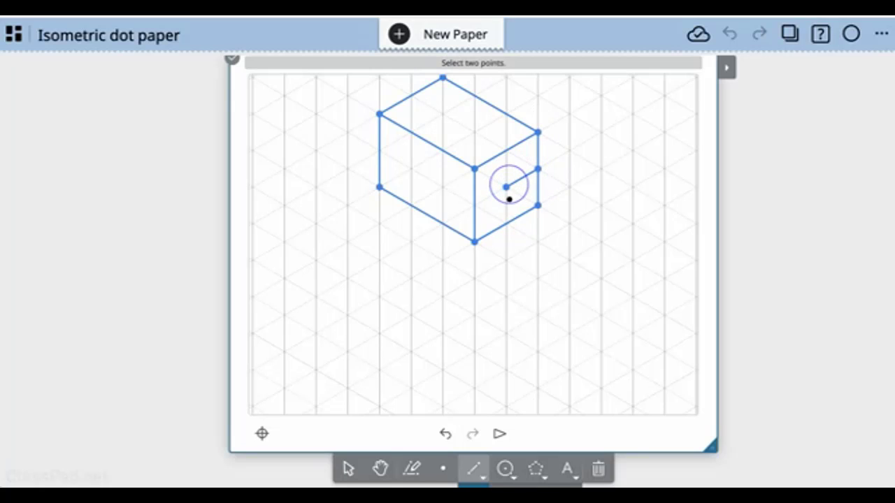
pyautogui.click(506, 186)
pyautogui.click(508, 224)
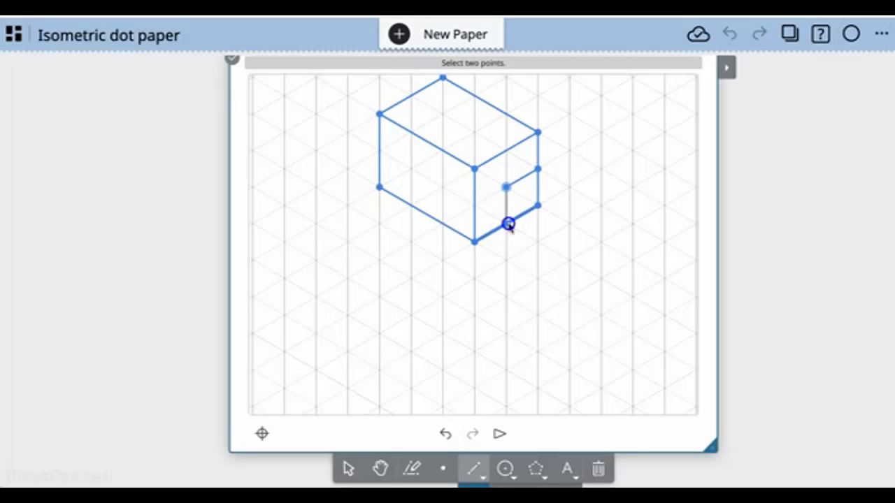
# Draw the small cube's outer edges, each 1 unit long, projecting from the small square on the right face.
pyautogui.click(507, 224)
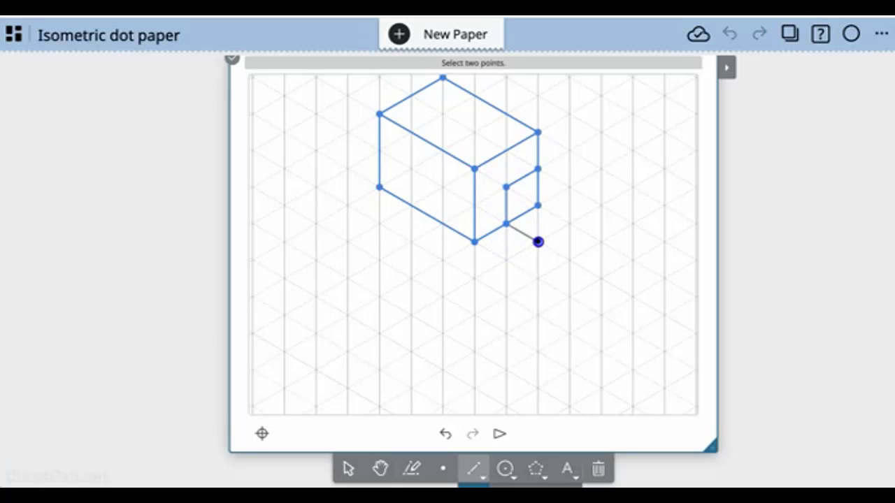
pyautogui.click(537, 242)
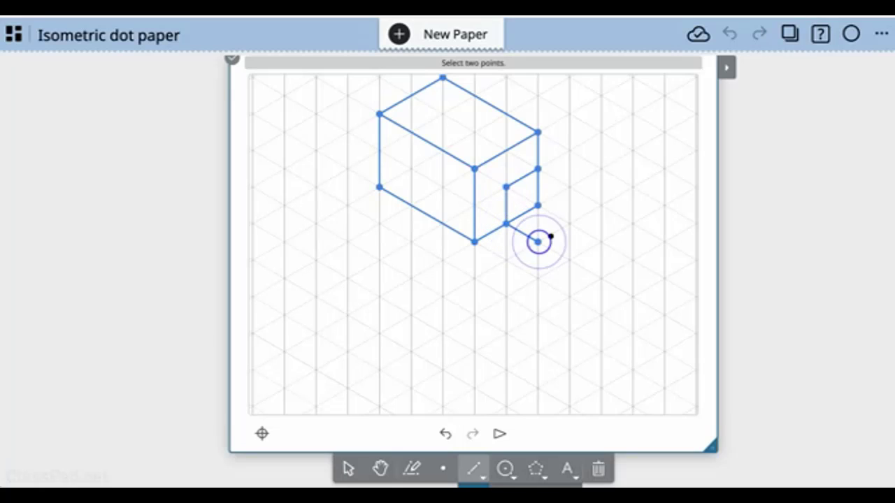
pyautogui.click(568, 225)
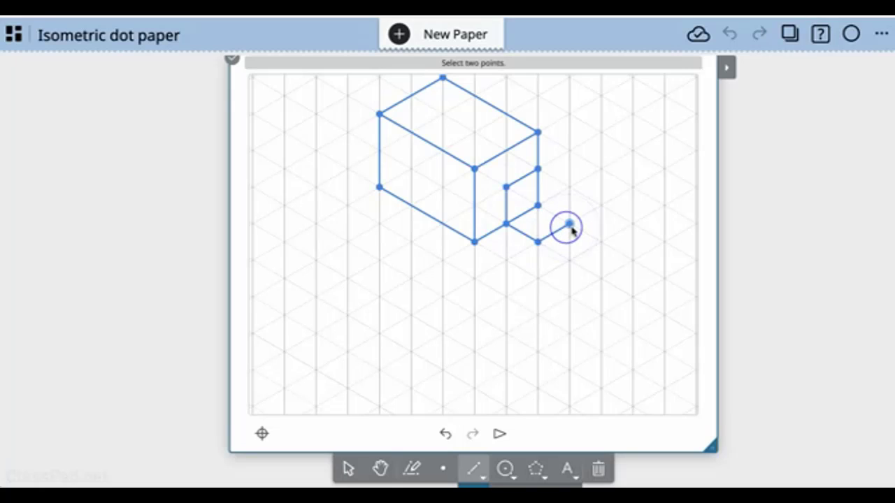
pyautogui.click(569, 224)
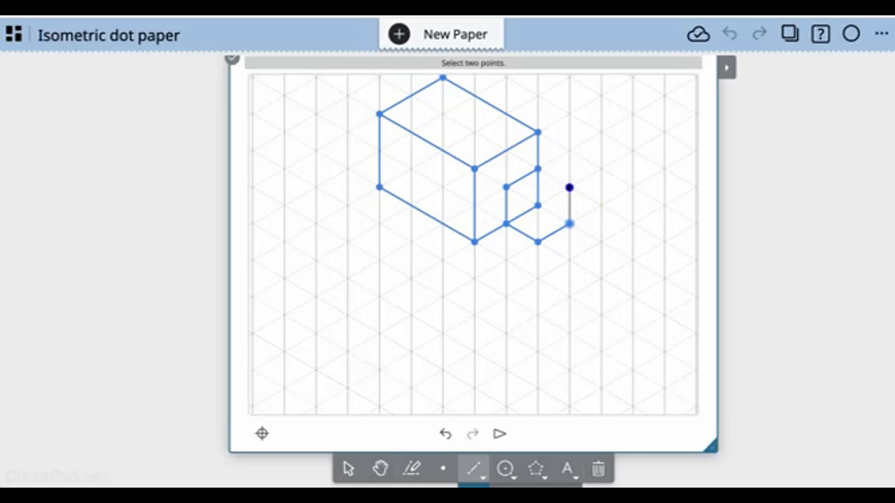
pyautogui.click(569, 187)
pyautogui.click(544, 169)
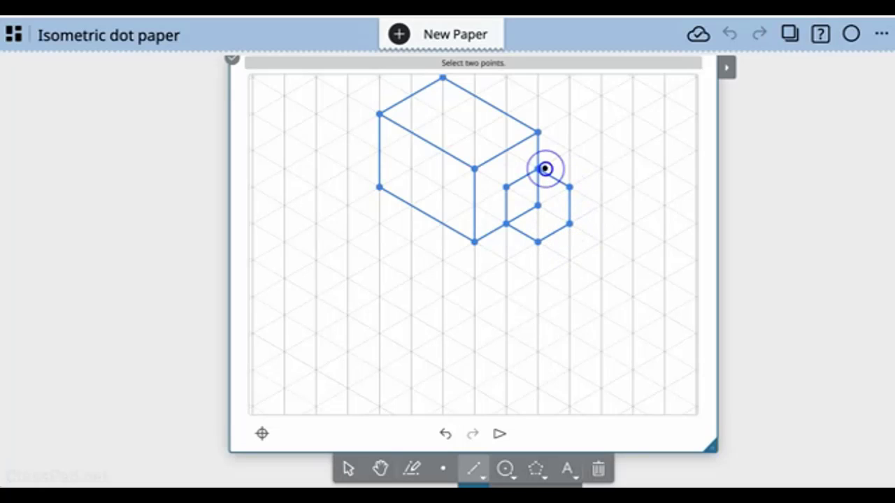
# Draw the small cube's three inner edges from its centre point to the upper right, bottom and upper left vertices.
pyautogui.click(537, 206)
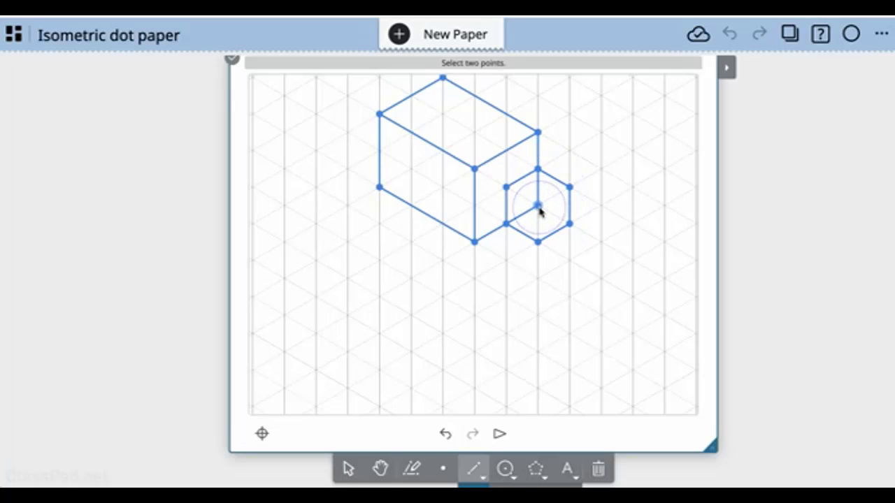
pyautogui.click(569, 188)
pyautogui.click(537, 206)
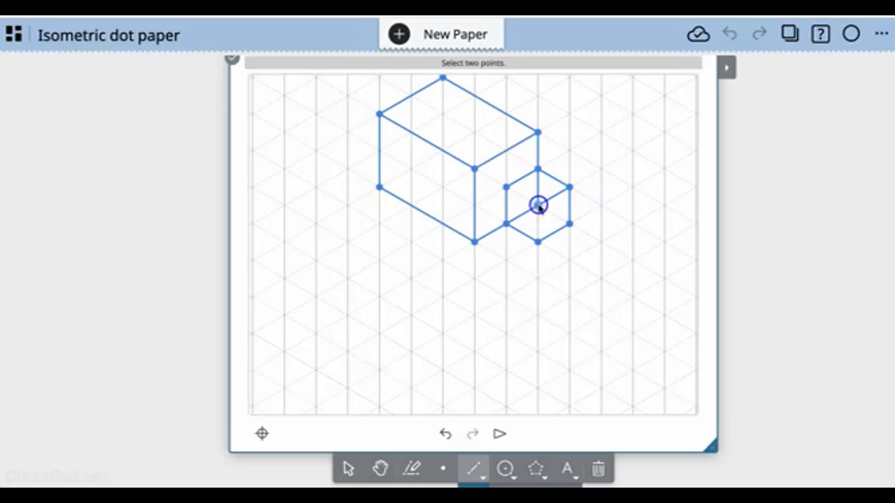
pyautogui.click(537, 241)
pyautogui.click(537, 206)
pyautogui.click(511, 189)
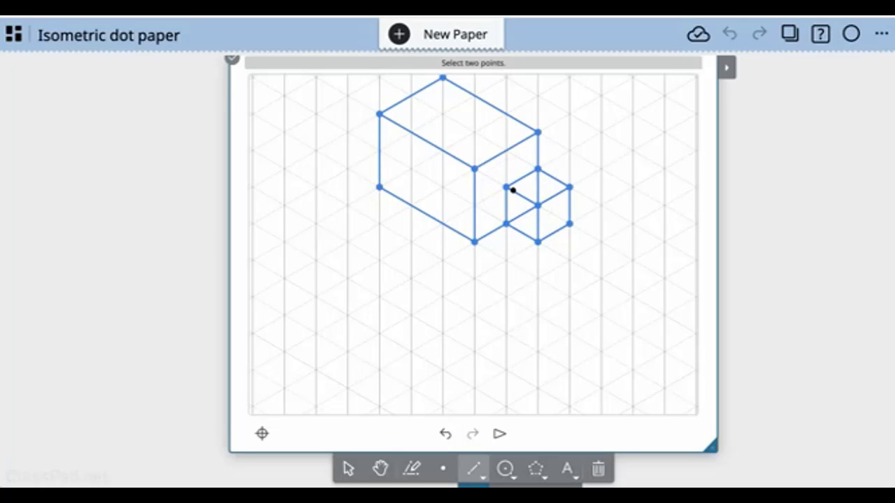
# Draw three 1-unit edges of a second small cube's top face at the outer edge of the prism's left face.
pyautogui.click(379, 150)
pyautogui.click(412, 169)
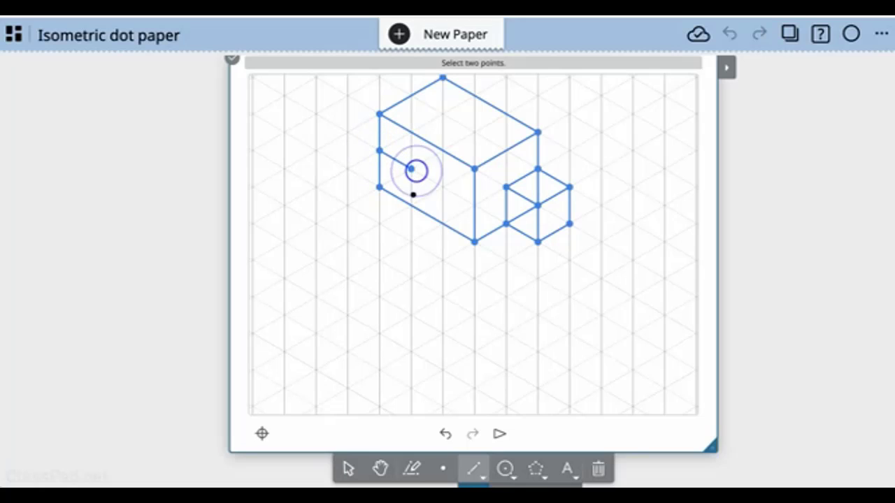
pyautogui.click(378, 150)
pyautogui.click(348, 168)
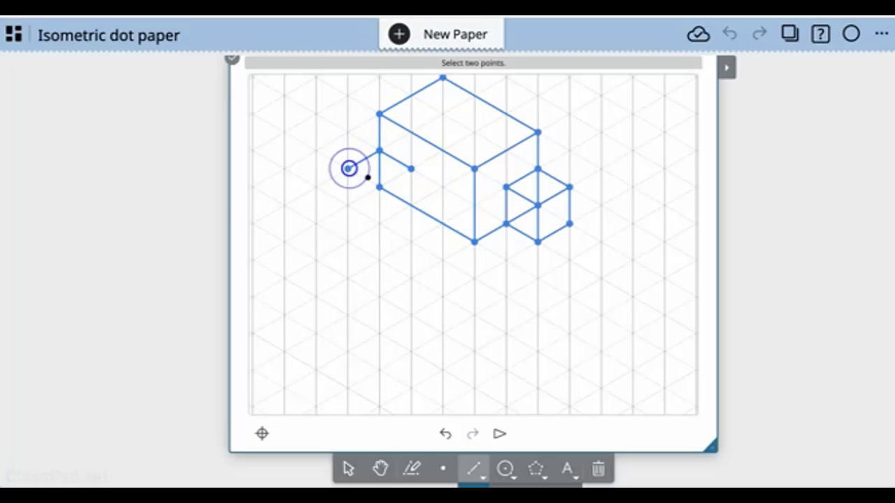
pyautogui.click(379, 187)
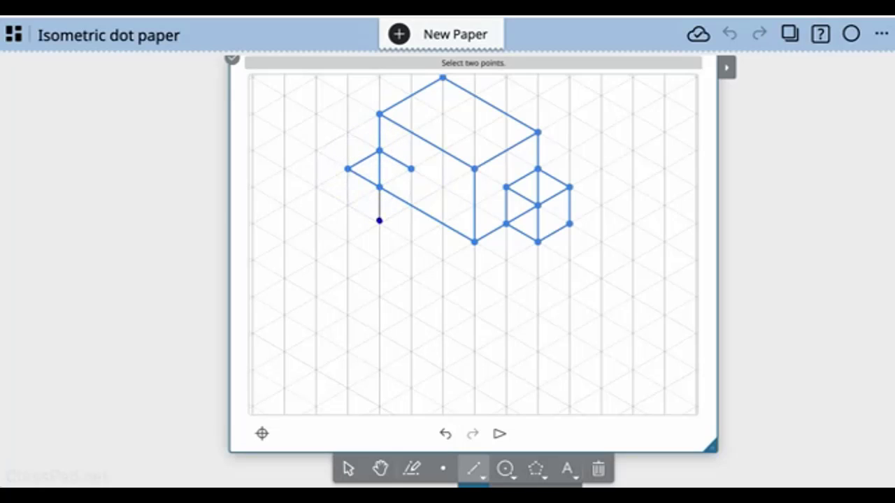
# Outline the second cube's right face with 1-unit edges from its centre point down, around and back to the centre.
pyautogui.click(379, 223)
pyautogui.click(410, 205)
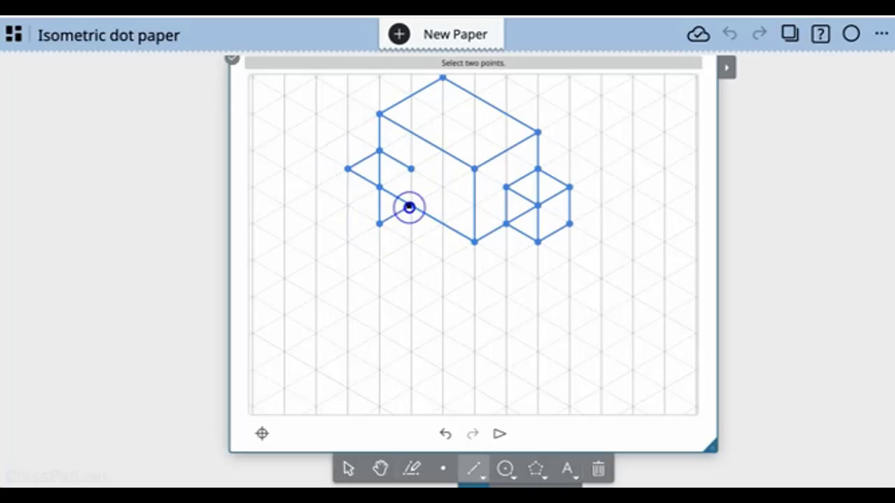
pyautogui.click(409, 170)
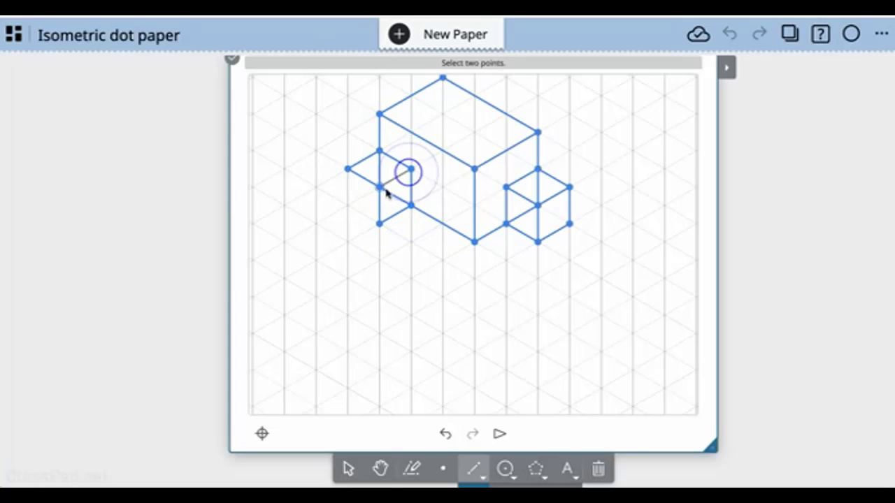
pyautogui.click(381, 188)
# Close the second cube's left face with a 1-unit vertical outer edge and a 1-unit edge to its bottom vertex.
pyautogui.click(347, 169)
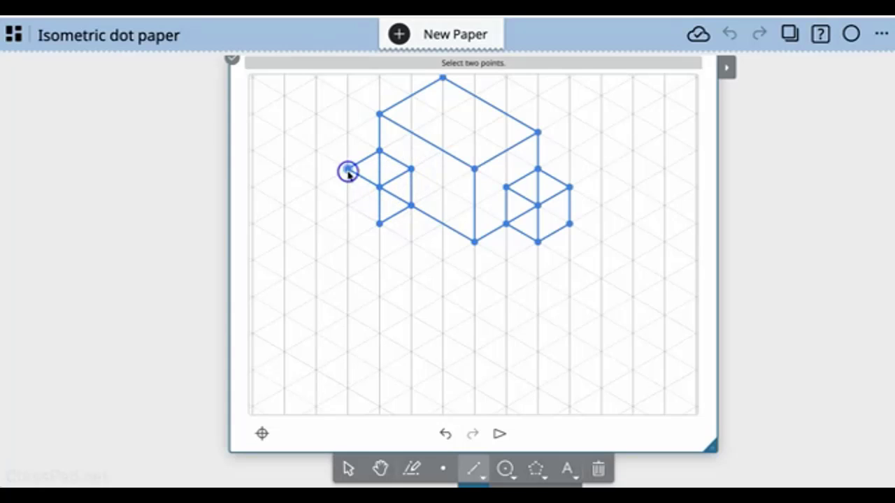
pyautogui.click(348, 208)
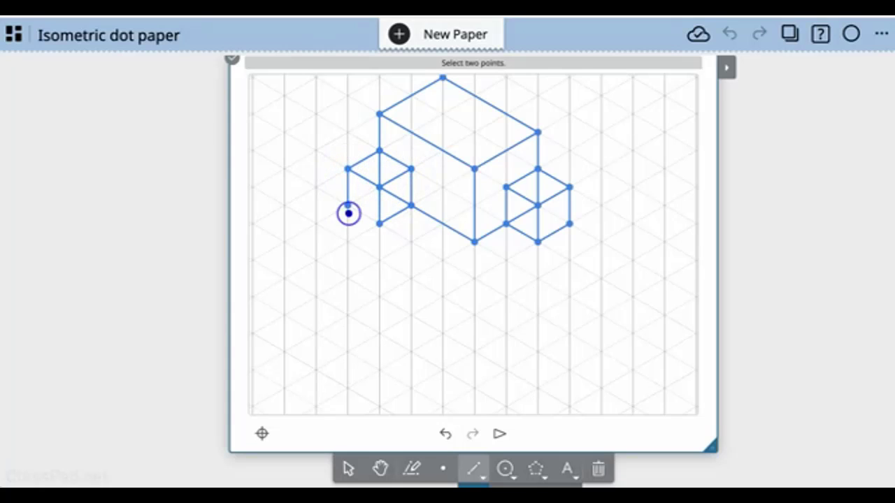
pyautogui.click(373, 226)
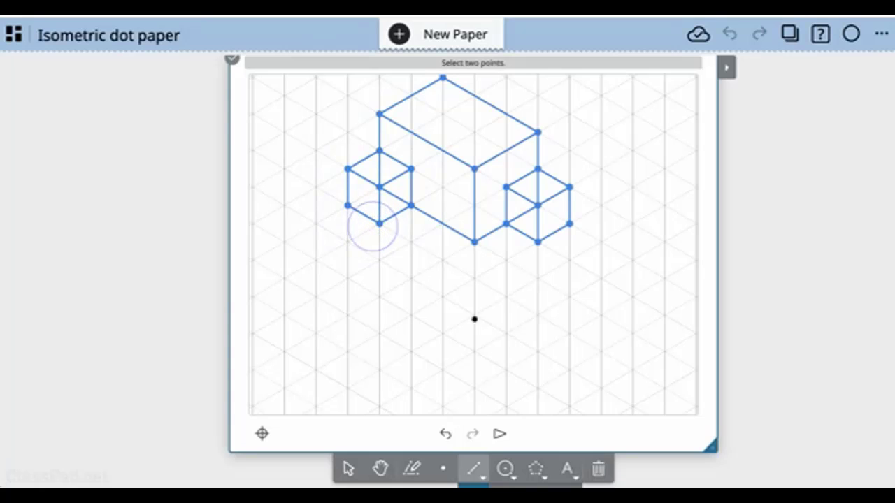
pyautogui.click(350, 466)
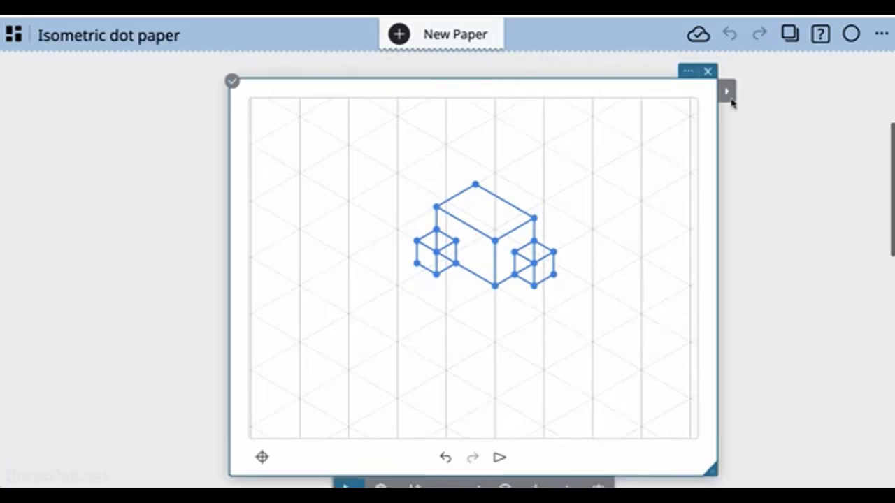
# Set the geometry note's grid type to dots and turn off the grid display.
pyautogui.click(685, 89)
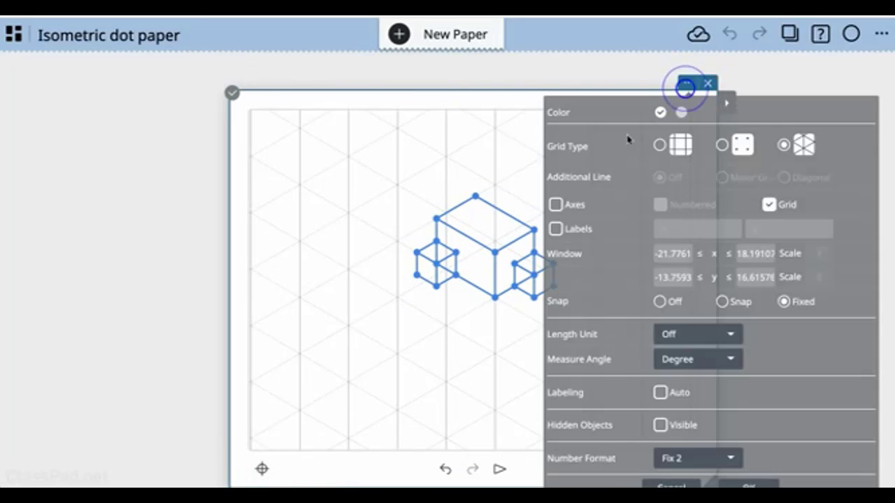
pyautogui.click(726, 146)
pyautogui.click(772, 204)
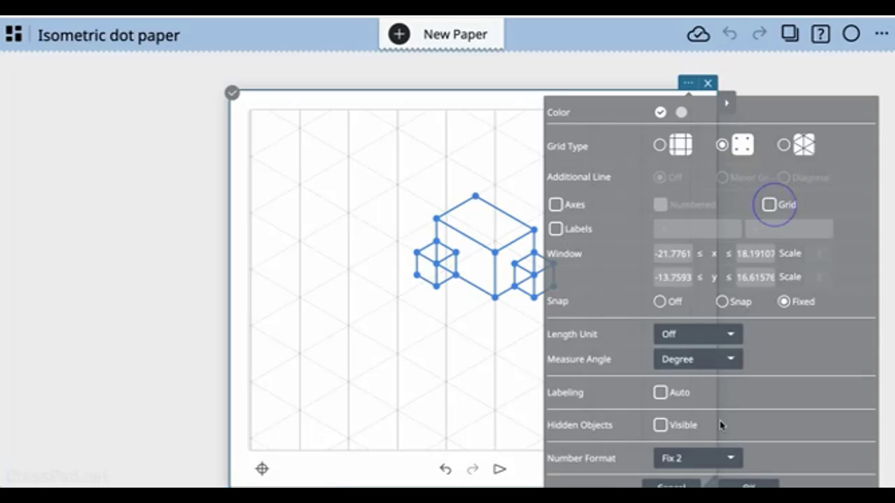
pyautogui.scroll(-1, 777, 342)
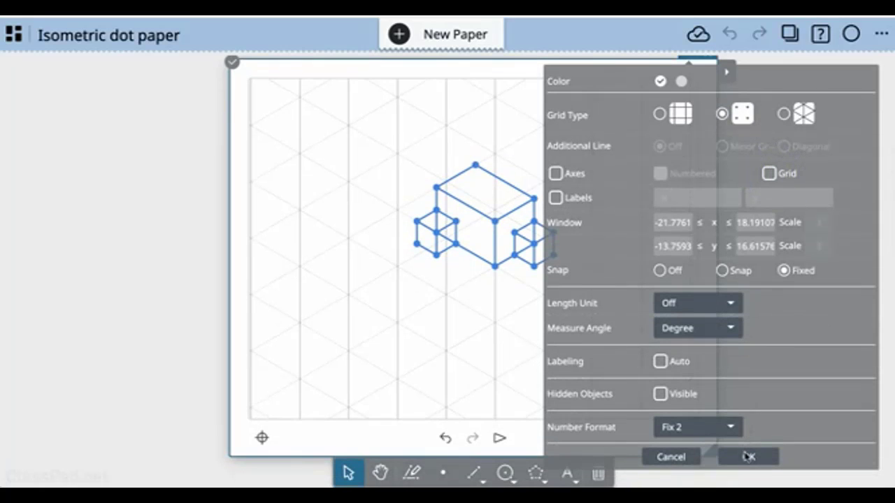
pyautogui.click(747, 457)
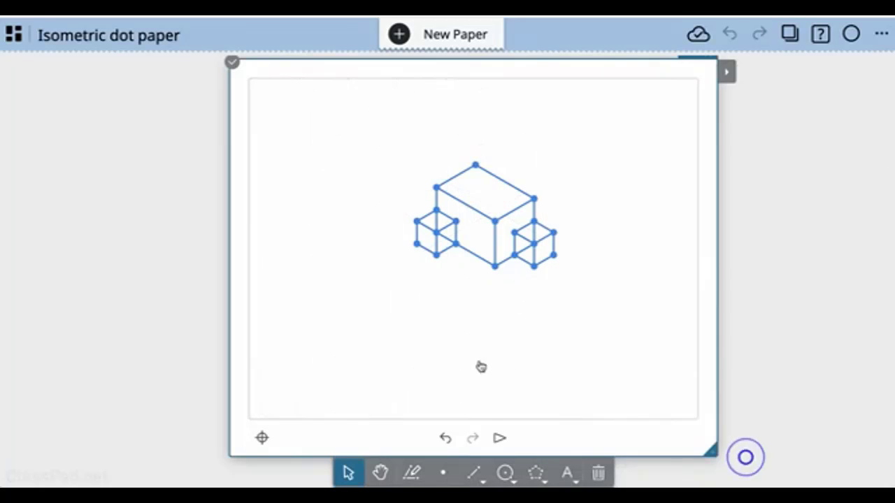
# Draw a freehand, nearly square rectangle from four line segments in the empty area below and left of the prism.
pyautogui.click(481, 473)
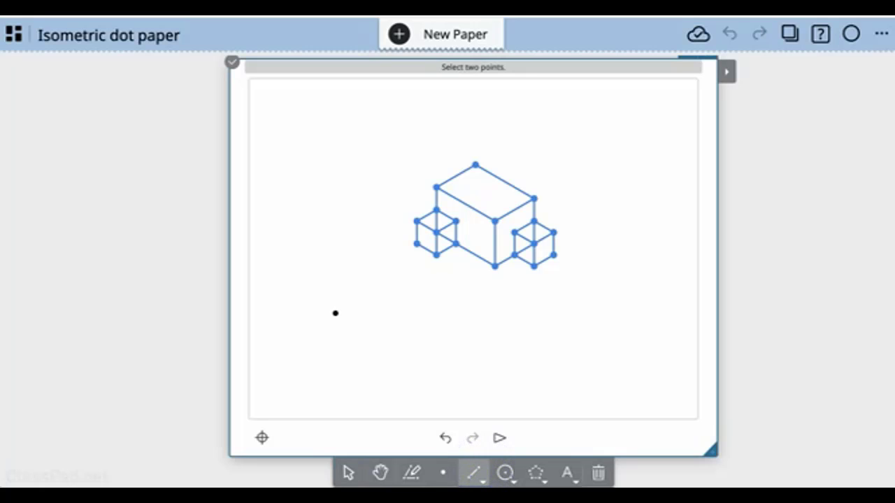
pyautogui.click(336, 313)
pyautogui.click(336, 371)
pyautogui.click(336, 371)
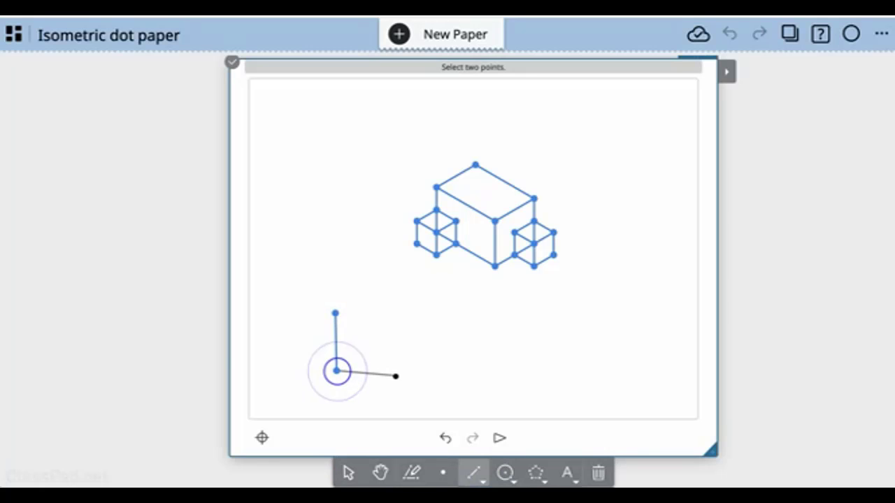
pyautogui.click(411, 373)
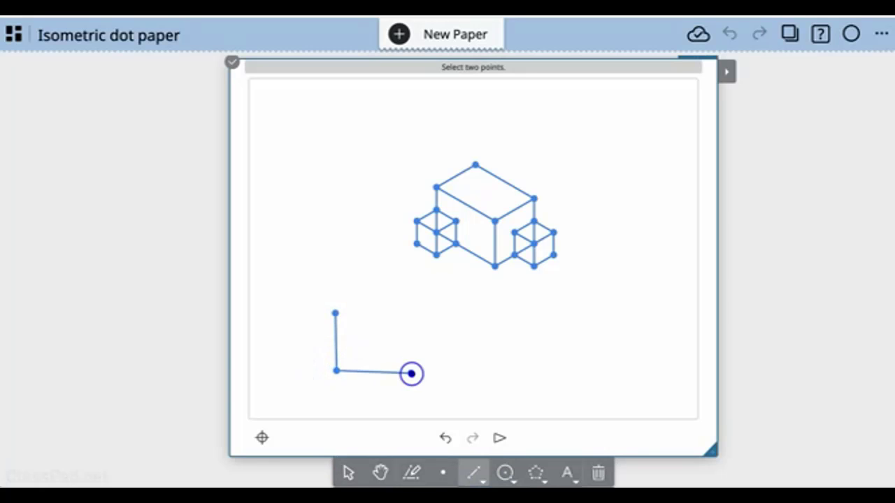
pyautogui.click(409, 313)
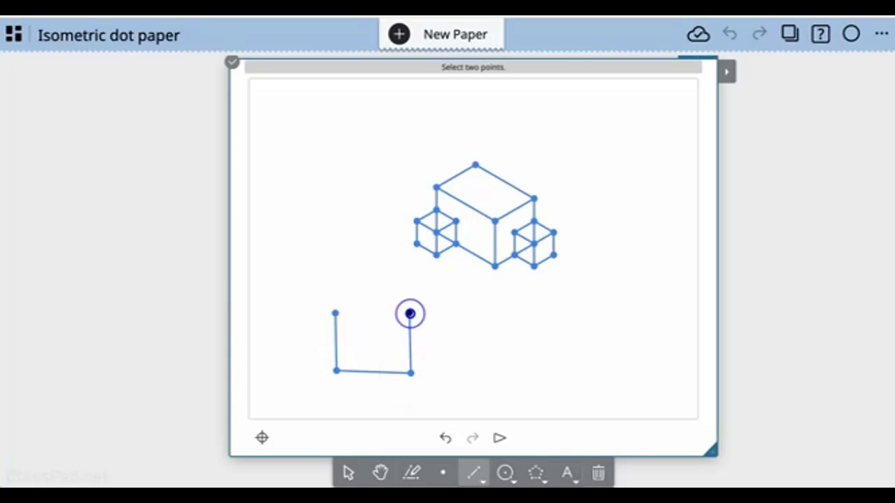
pyautogui.click(335, 313)
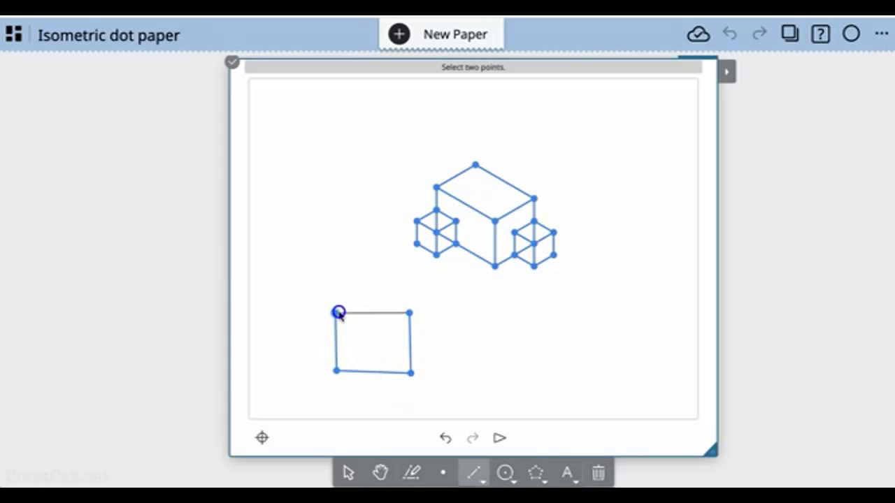
# Attach a small square beneath the rectangle's lower left corner, sharing part of its bottom side.
pyautogui.click(336, 372)
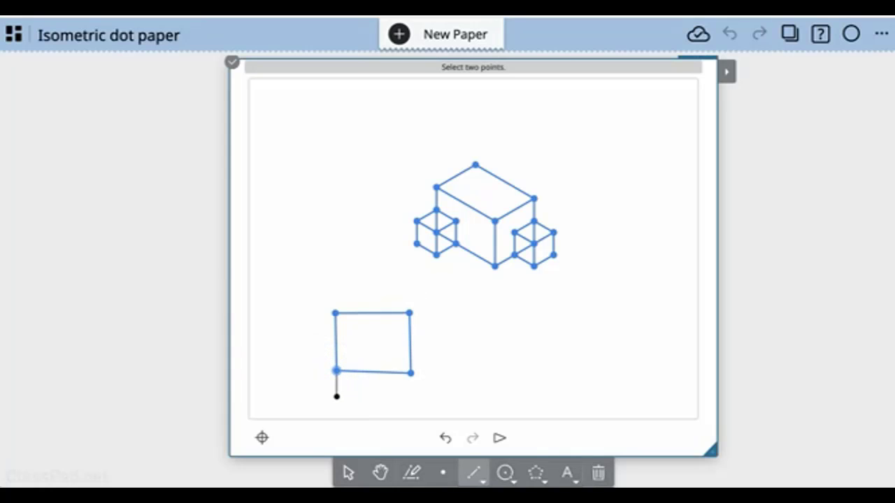
pyautogui.click(336, 396)
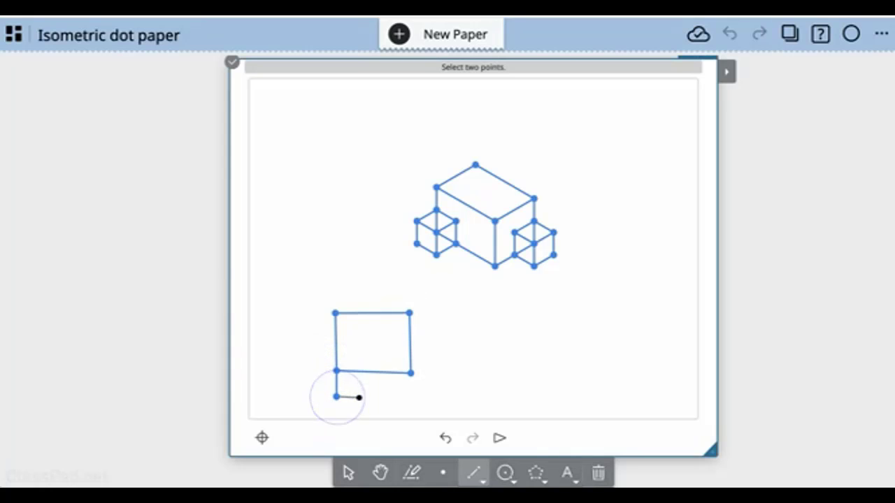
pyautogui.click(360, 399)
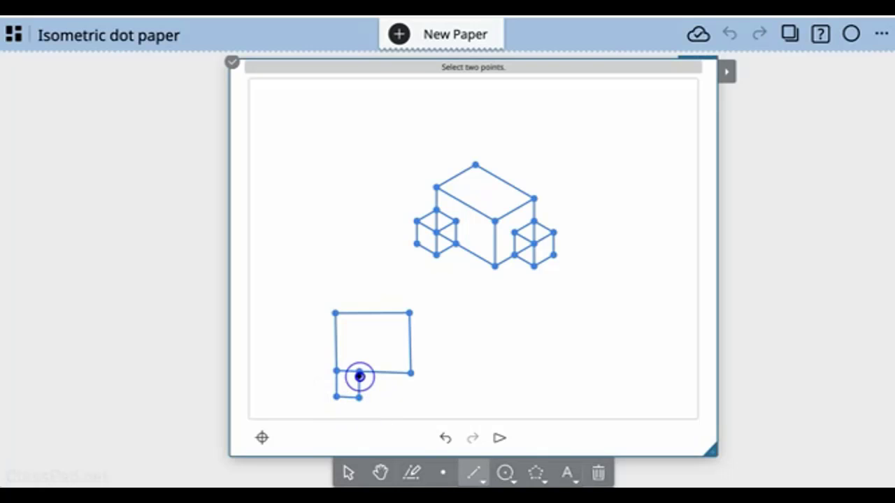
pyautogui.click(359, 371)
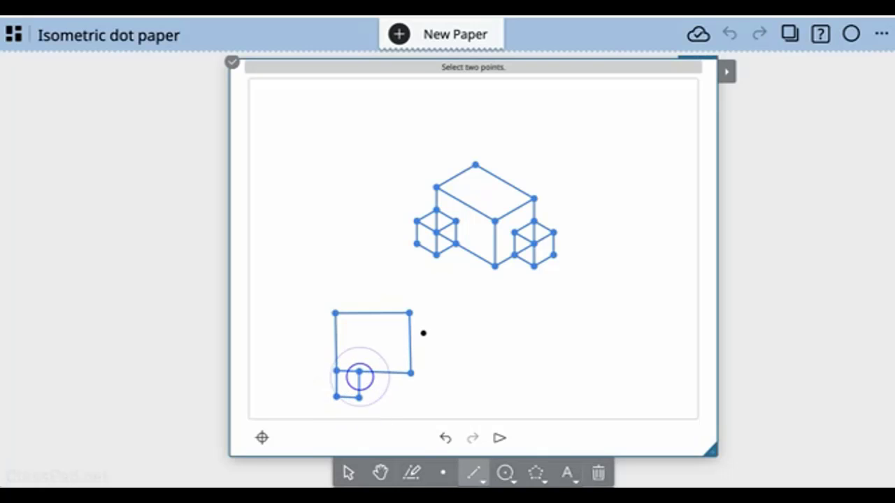
# Attach a second small square outside the rectangle's upper right corner, sharing part of its right side.
pyautogui.click(410, 314)
pyautogui.click(436, 316)
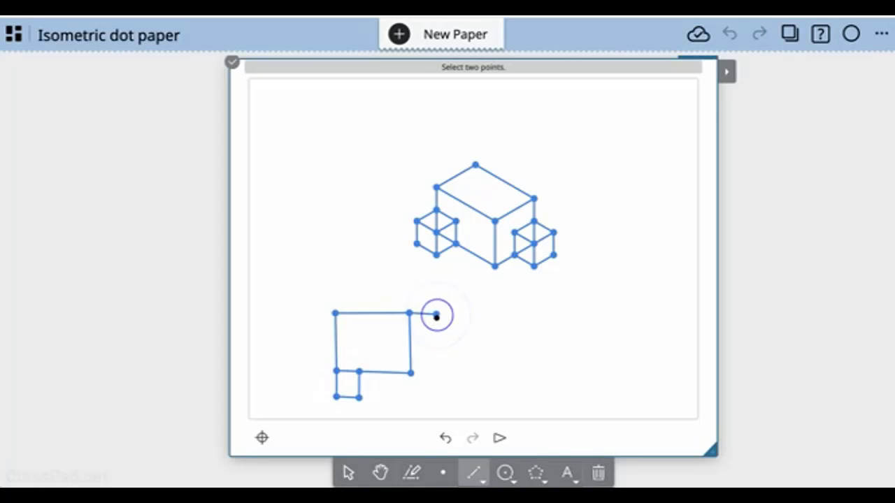
pyautogui.click(436, 316)
pyautogui.click(436, 336)
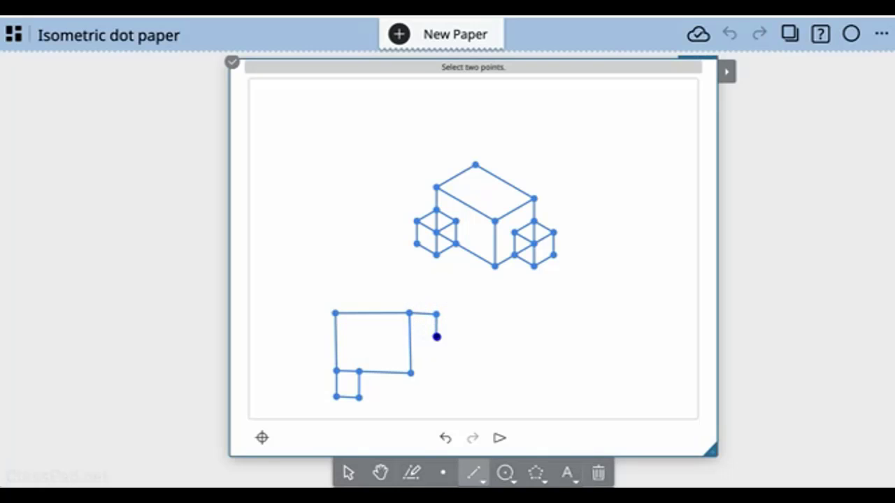
pyautogui.click(436, 337)
pyautogui.click(413, 336)
# Draw a wider freehand rectangle from four line segments below the prism, to the right of the first flat view.
pyautogui.click(502, 312)
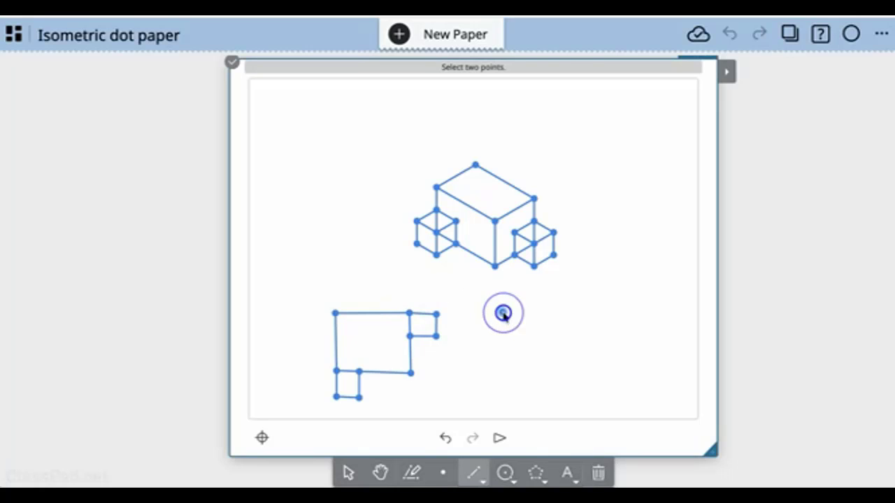
pyautogui.click(501, 364)
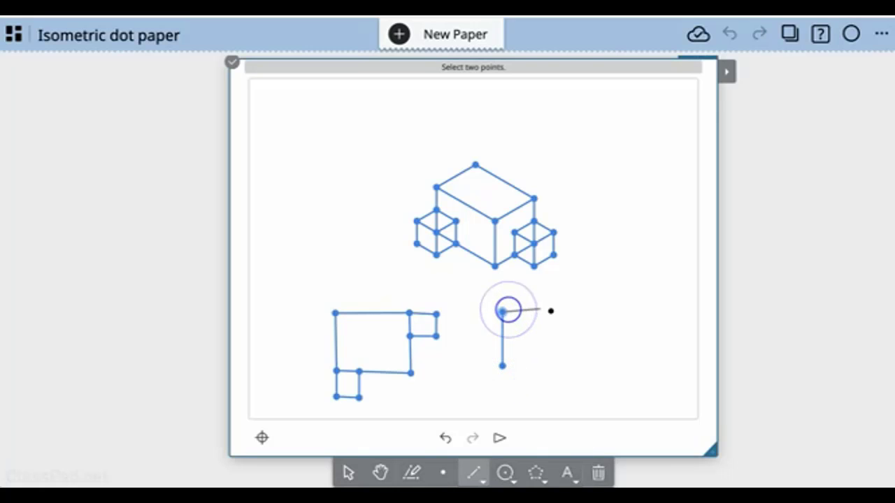
pyautogui.click(592, 312)
pyautogui.click(592, 312)
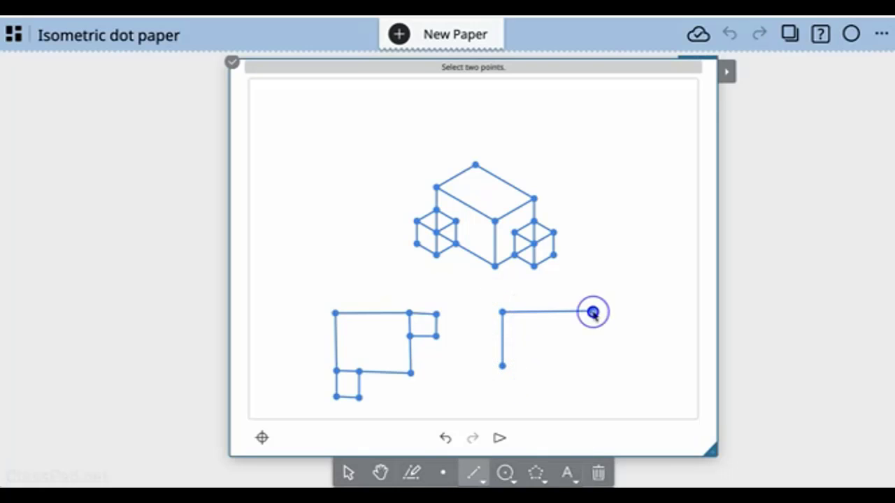
pyautogui.click(594, 364)
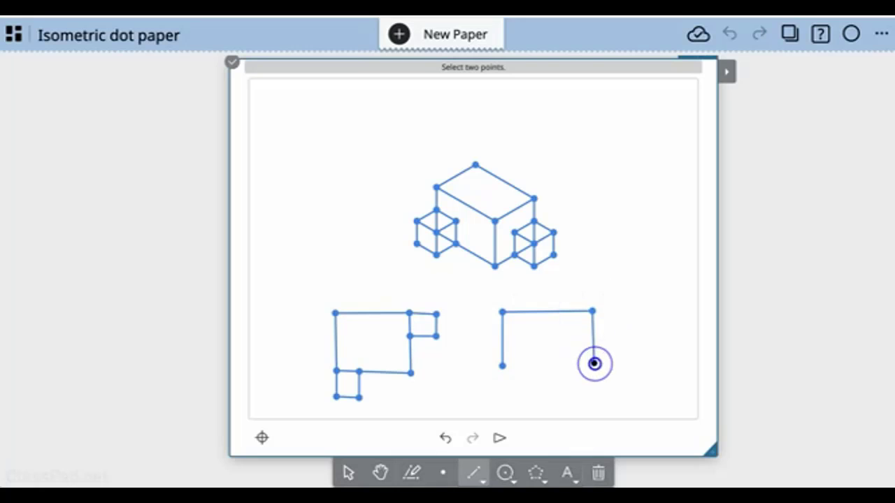
pyautogui.click(594, 363)
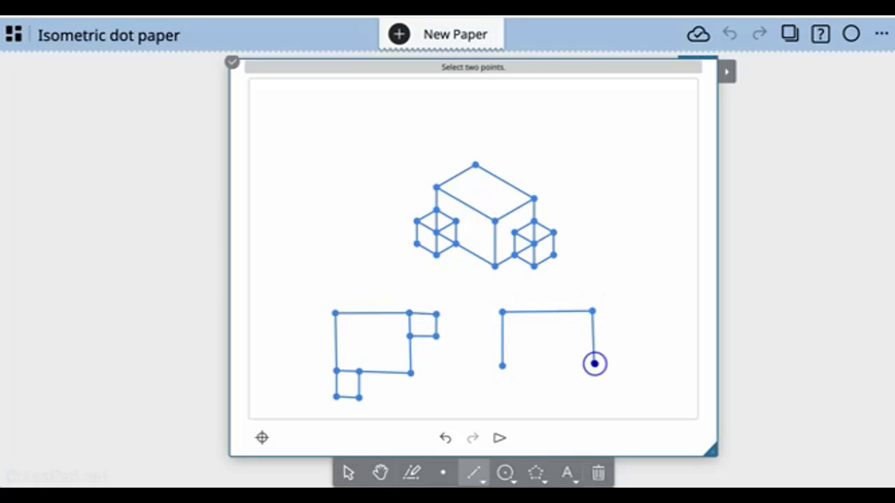
pyautogui.click(503, 366)
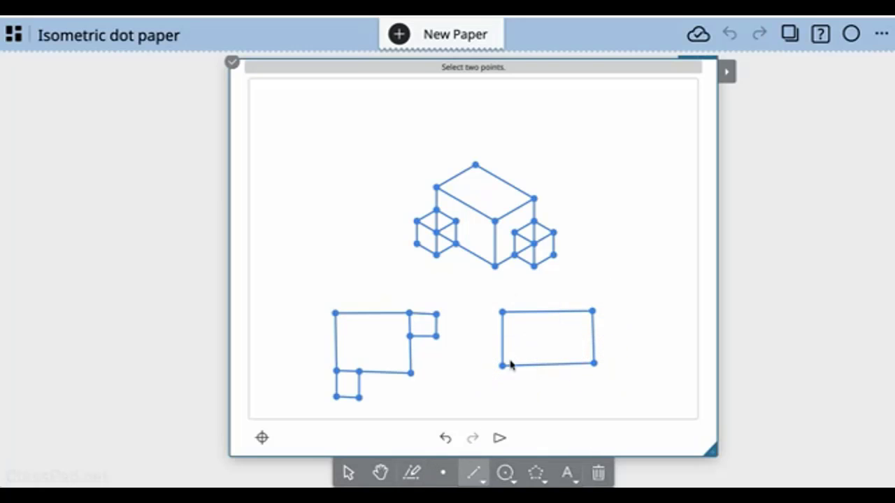
# Draw a small square inside the wider rectangle's lower left corner.
pyautogui.click(502, 342)
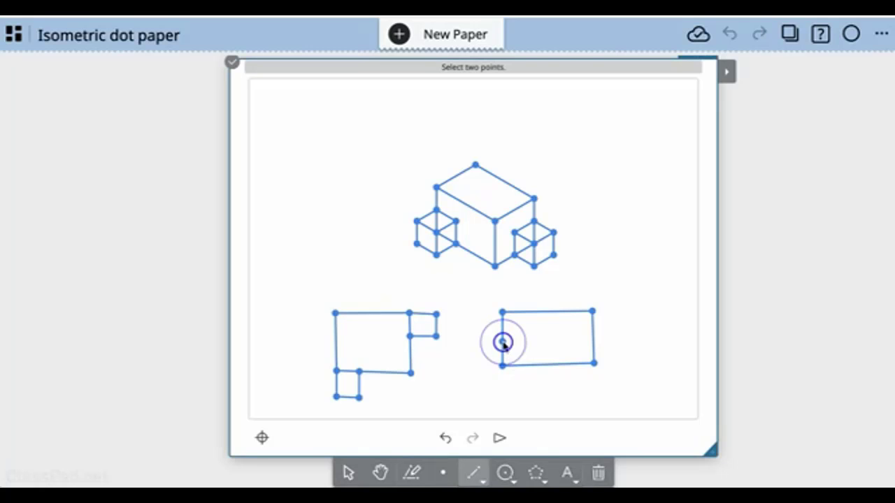
pyautogui.click(534, 343)
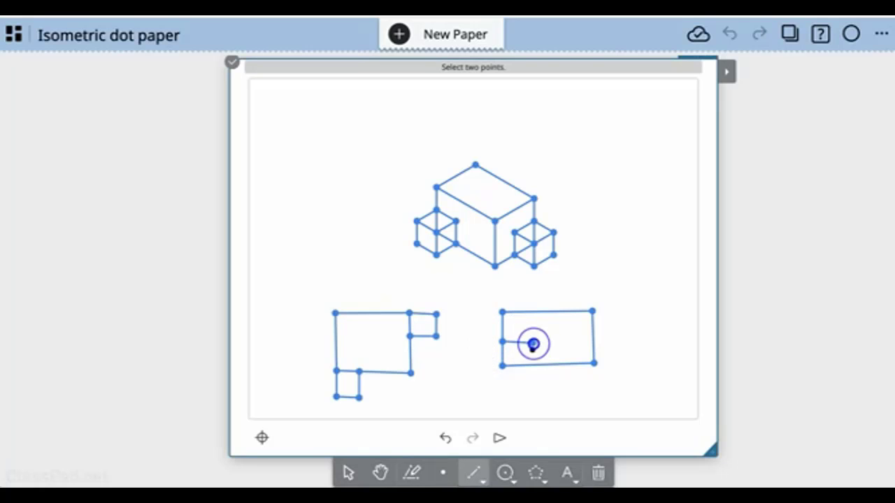
pyautogui.click(533, 364)
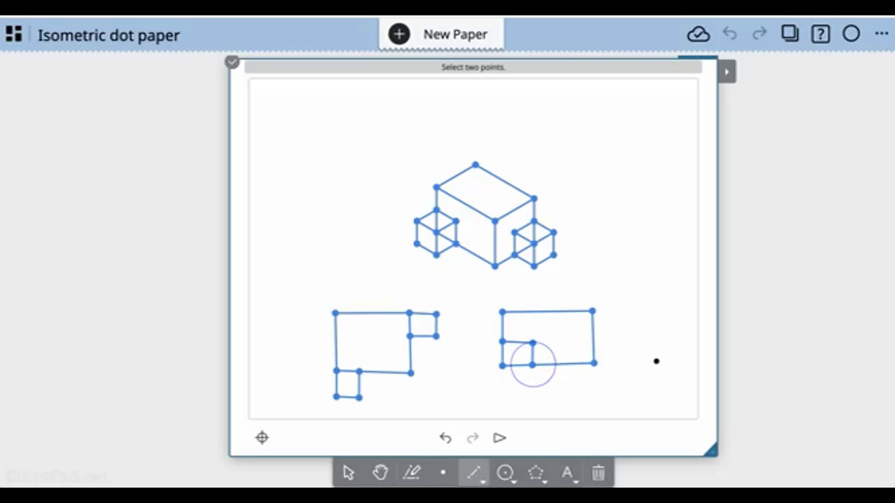
# Attach a small four-sided shape outside the wider rectangle's lower right corner, sharing the lower part of its right side.
pyautogui.click(593, 335)
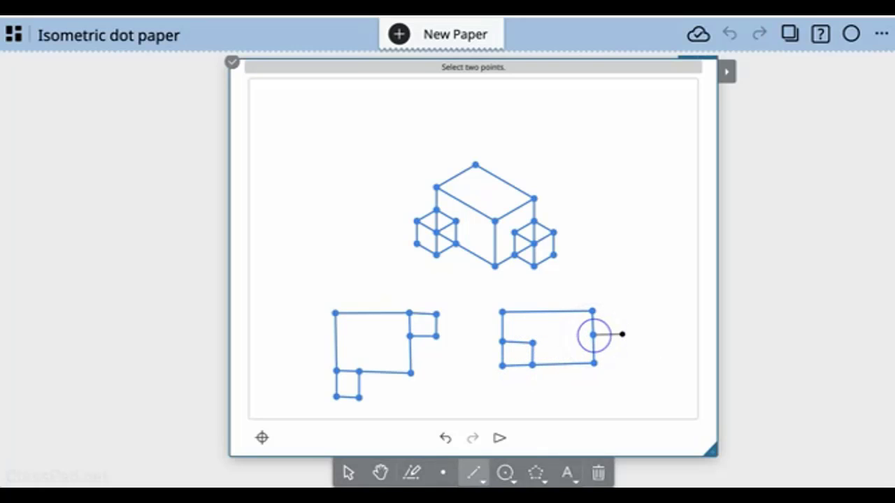
pyautogui.click(623, 335)
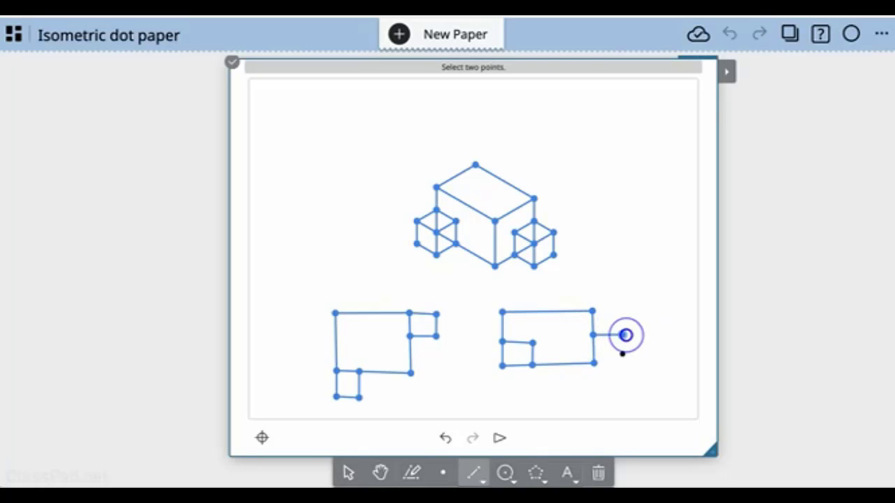
pyautogui.click(625, 369)
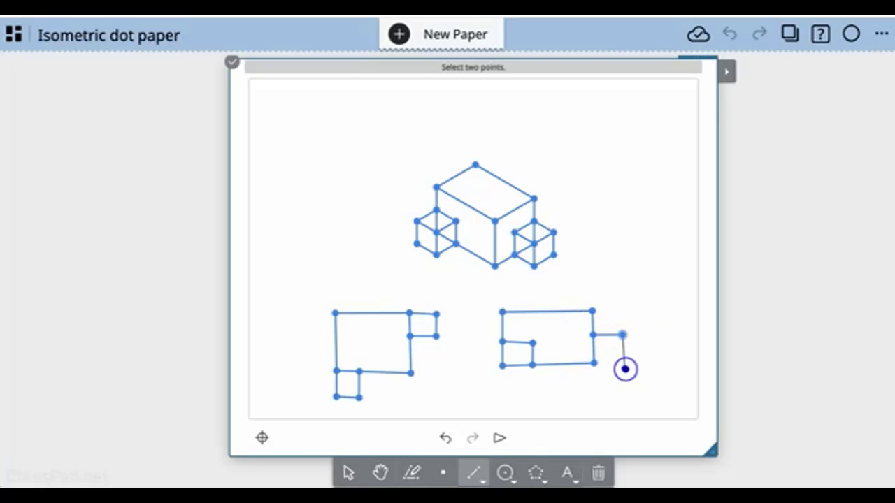
pyautogui.click(594, 363)
pyautogui.click(624, 366)
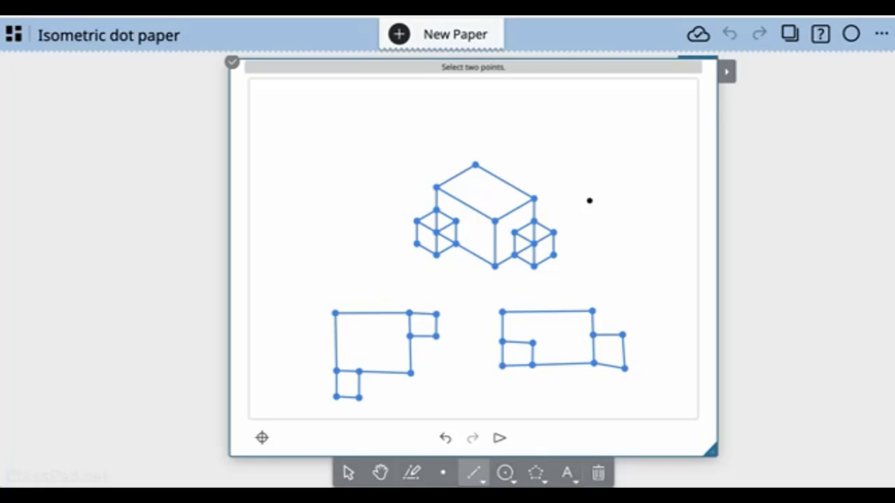
pyautogui.scroll(-1, 592, 199)
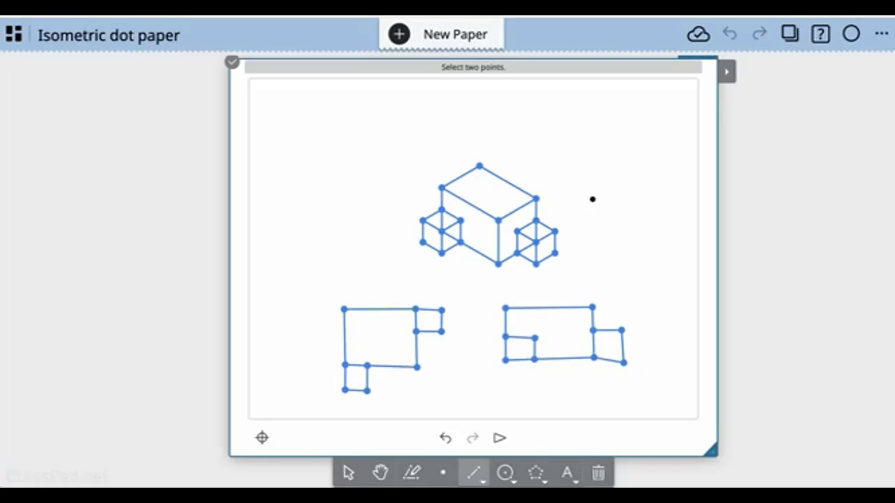